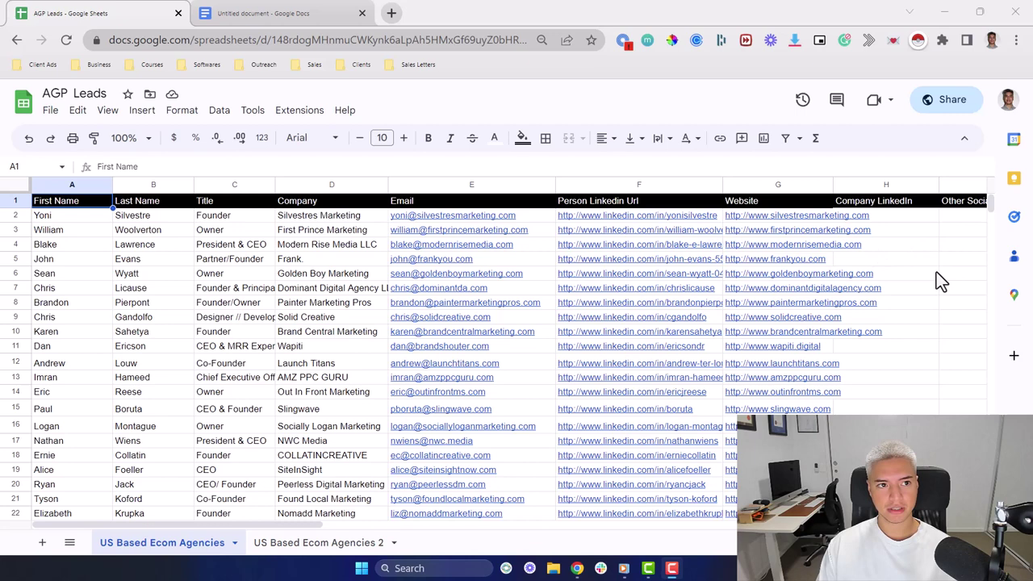
Switch to the untitled Google Docs document headed SCRIPT
click(282, 17)
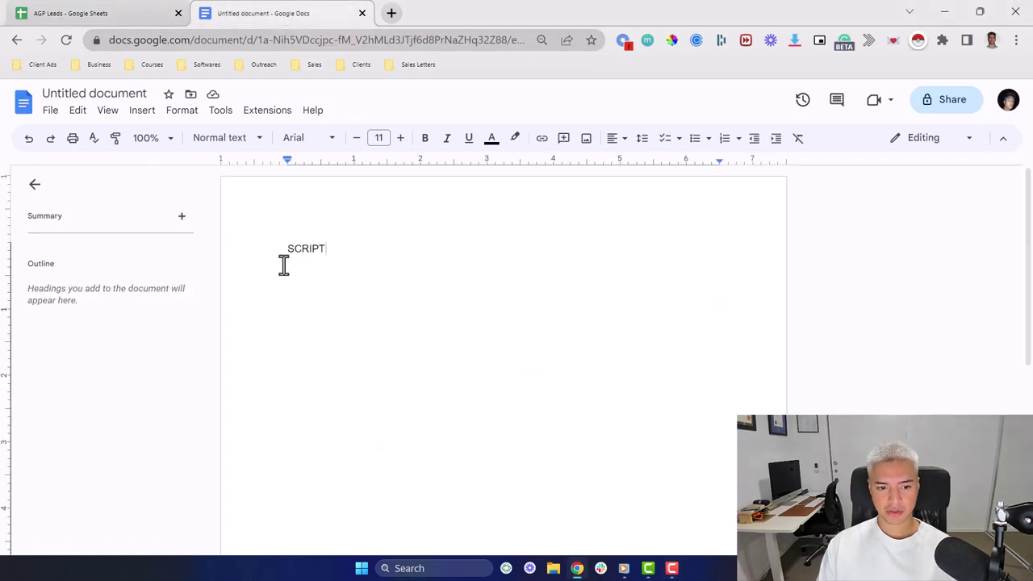
click(129, 18)
click(266, 17)
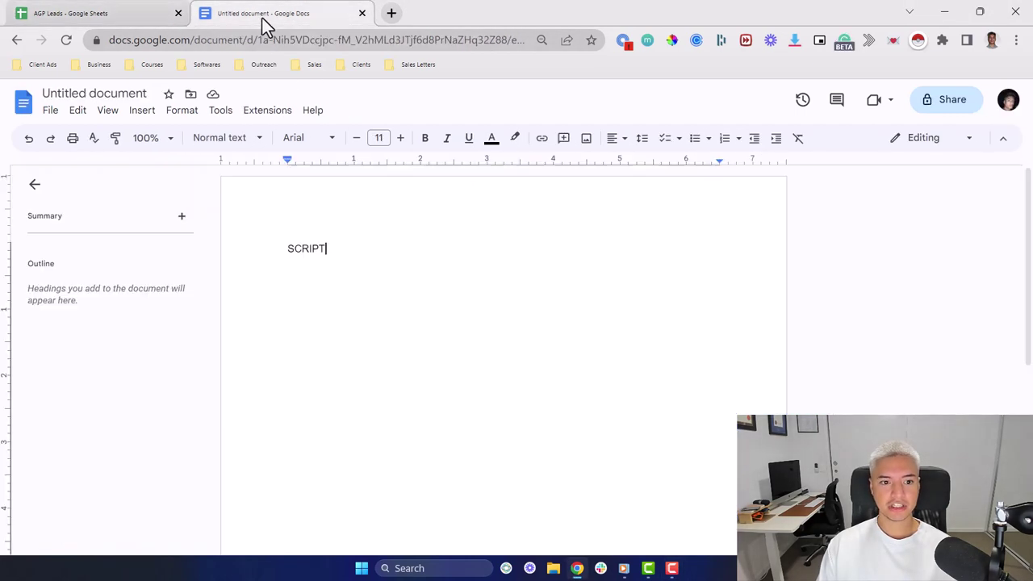
Test-edit the SCRIPT heading and launch the Loom recorder over the document
drag(367, 251, 226, 241)
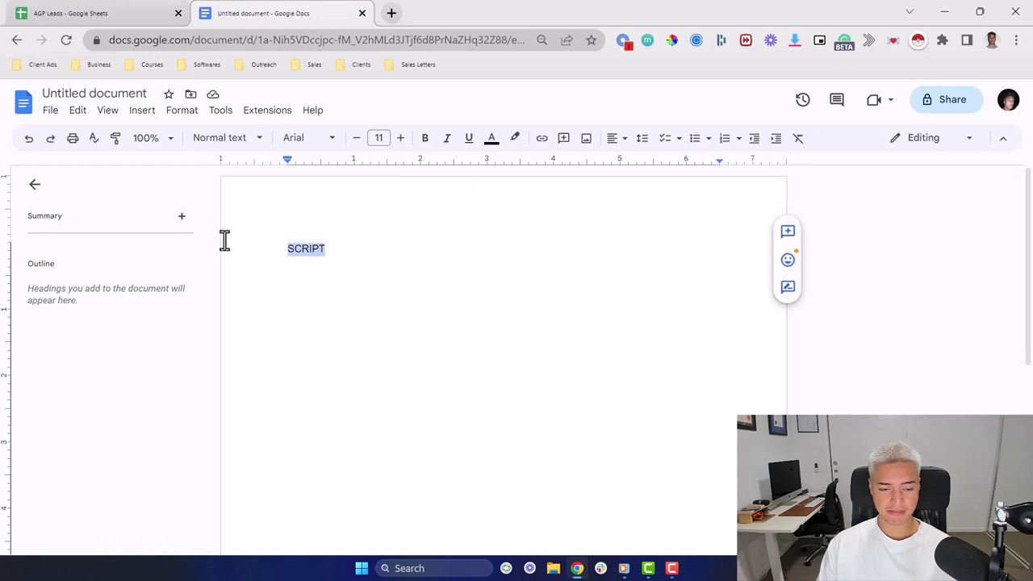
text(CH)
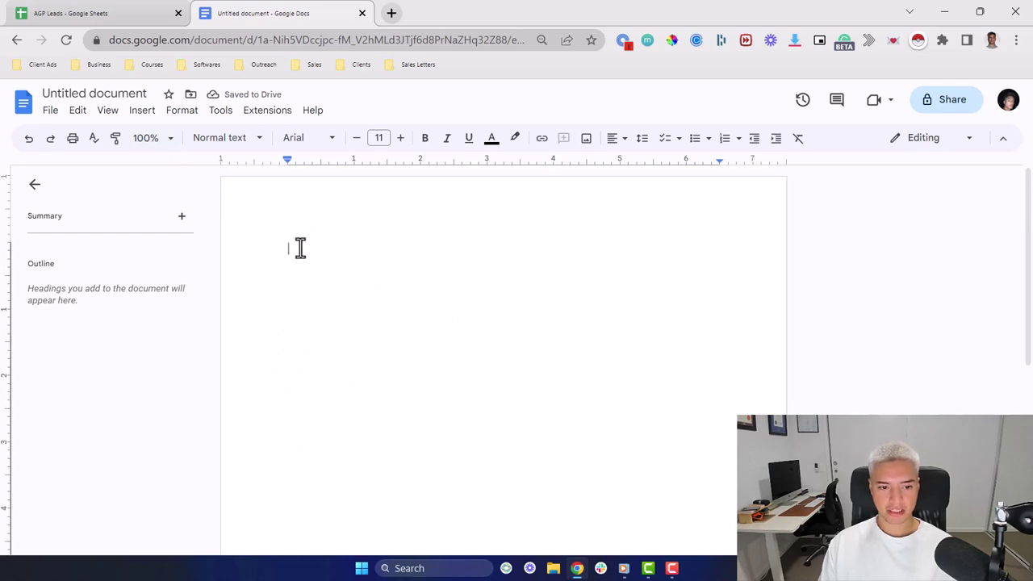
text(so)
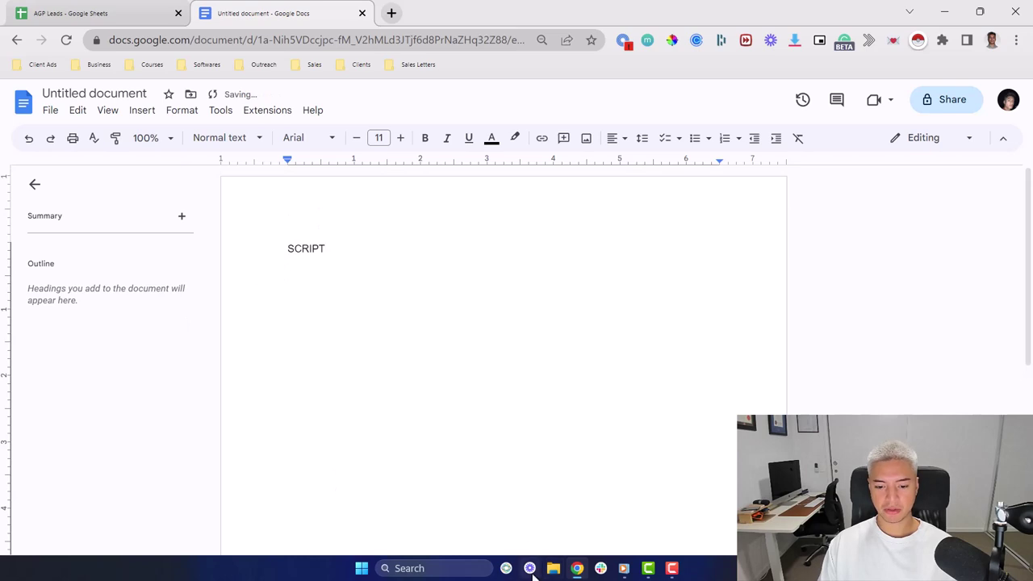
click(530, 568)
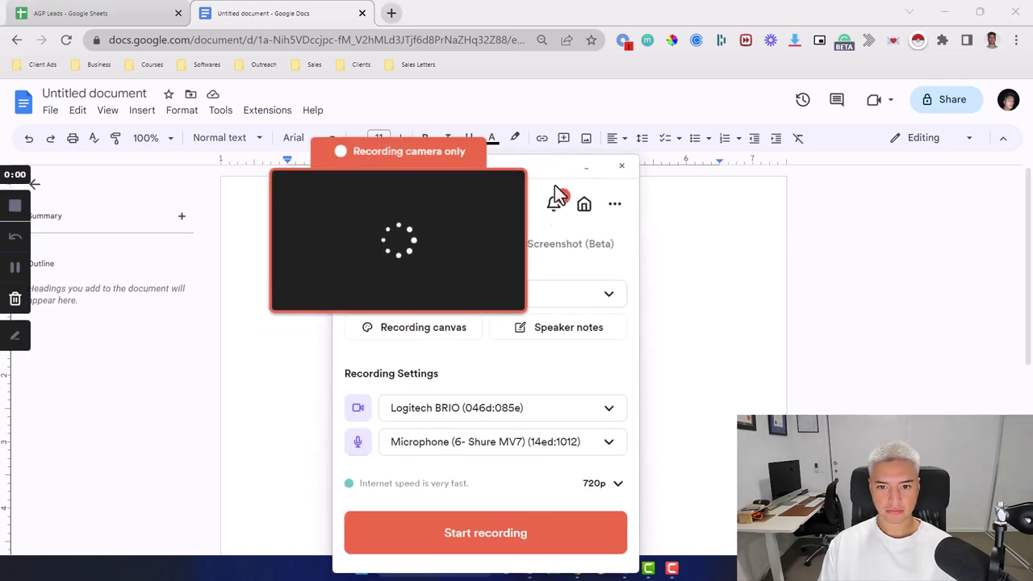
Set Loom's recording source to Screen and camera, reposition the recorder, then close it
drag(549, 170, 716, 151)
click(702, 276)
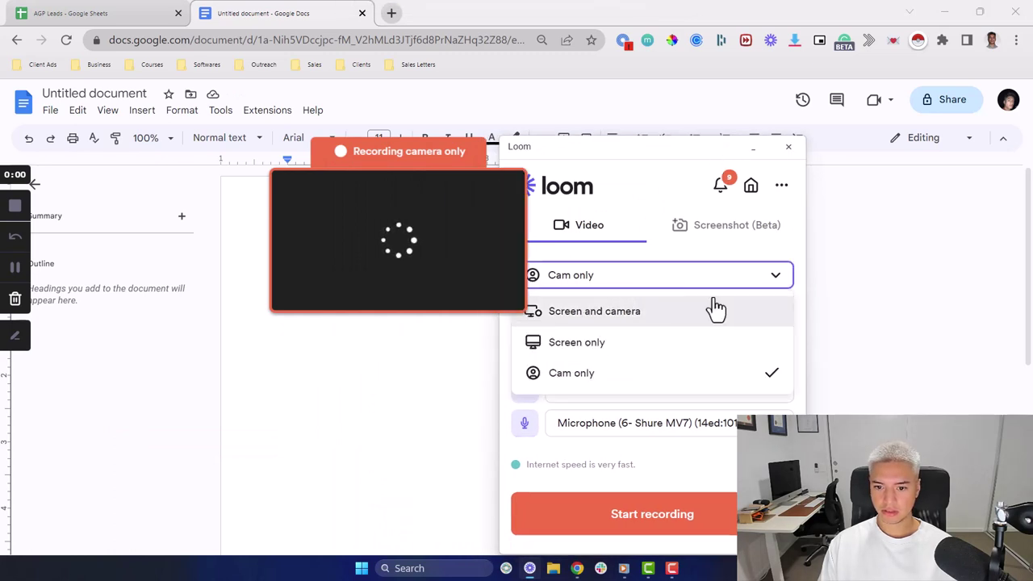
click(618, 313)
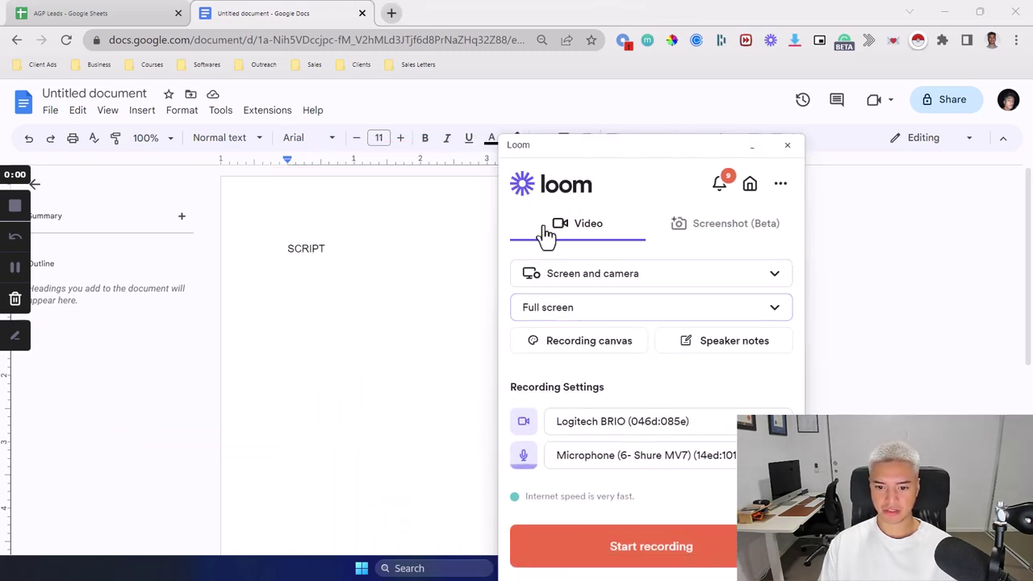
drag(622, 145, 560, 136)
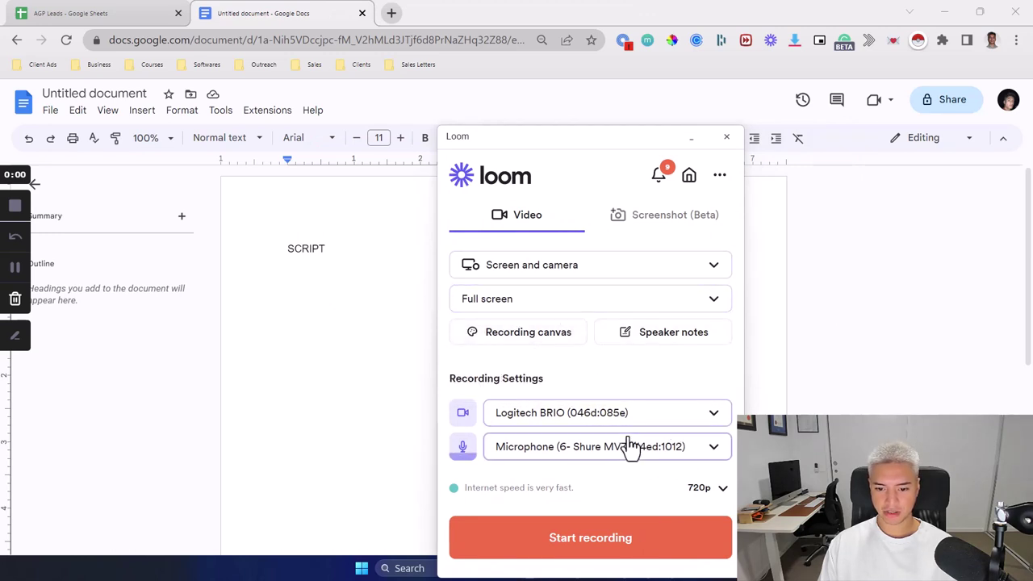
drag(531, 147, 521, 128)
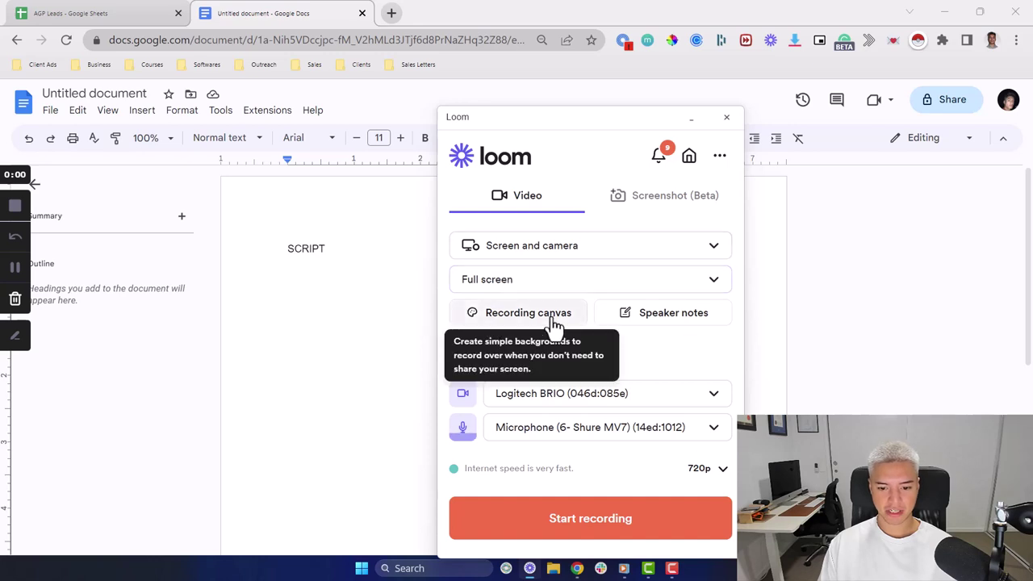
click(730, 122)
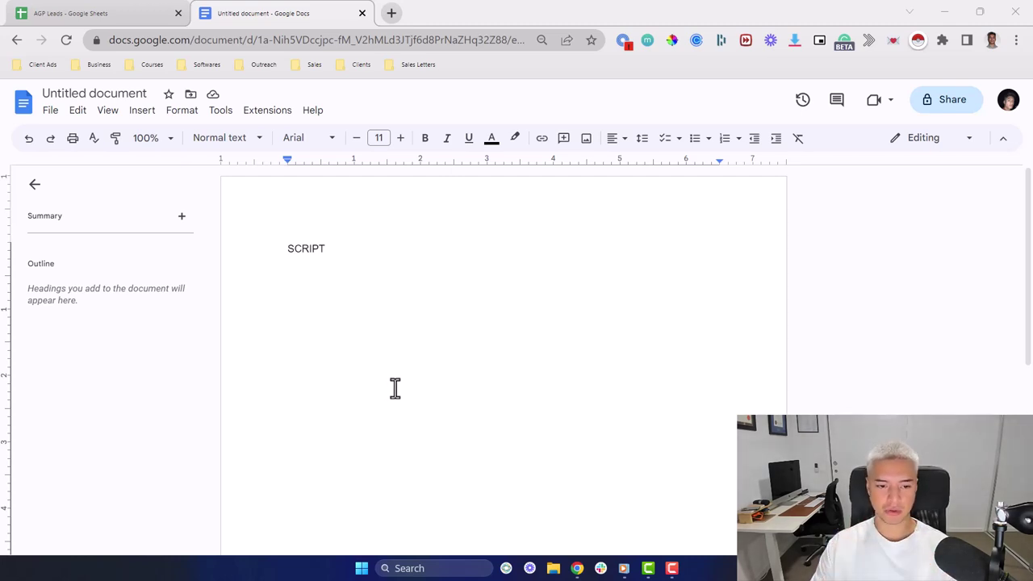
scroll(322, 250, down, 1)
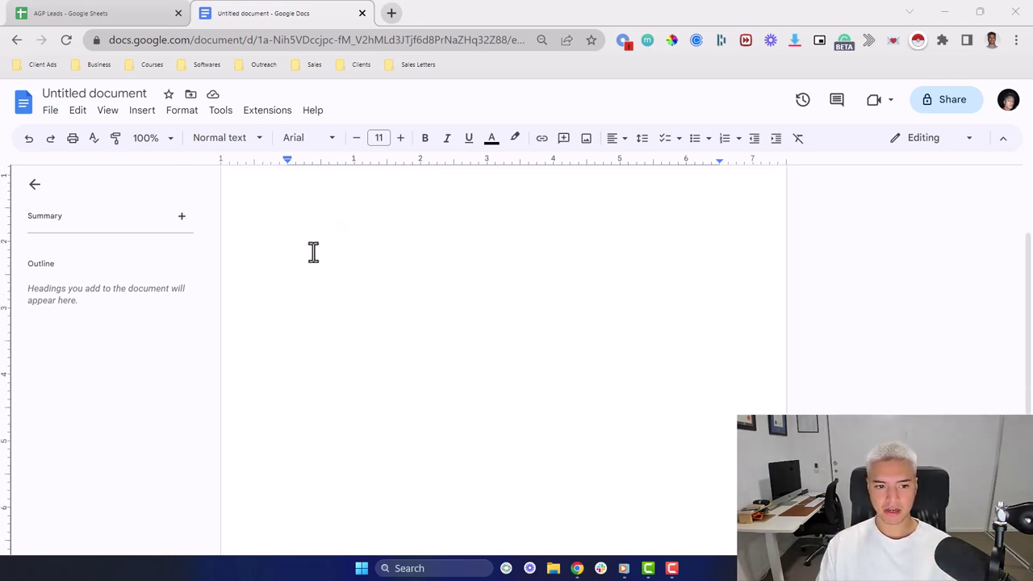
scroll(313, 252, up, 1)
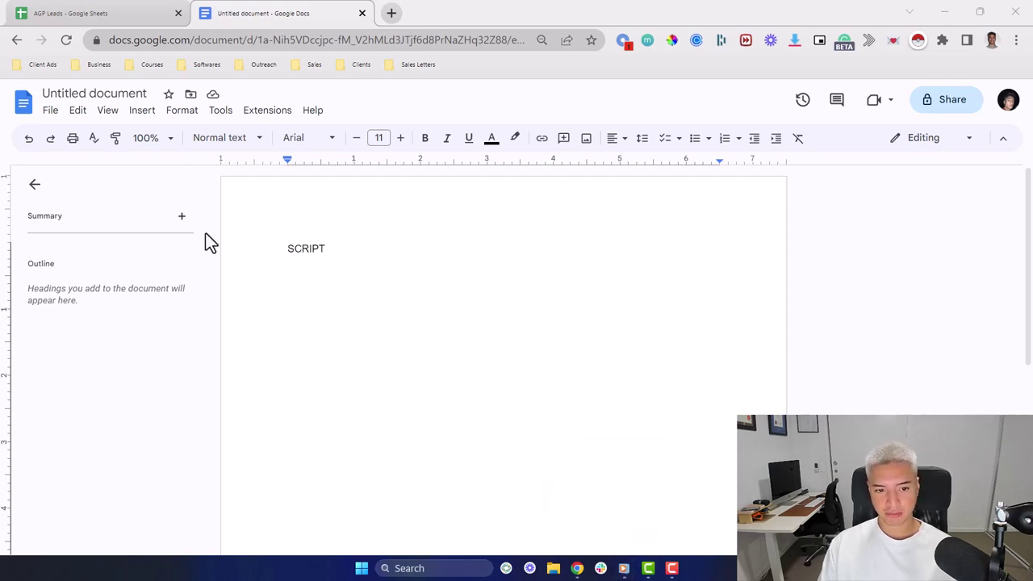
click(624, 568)
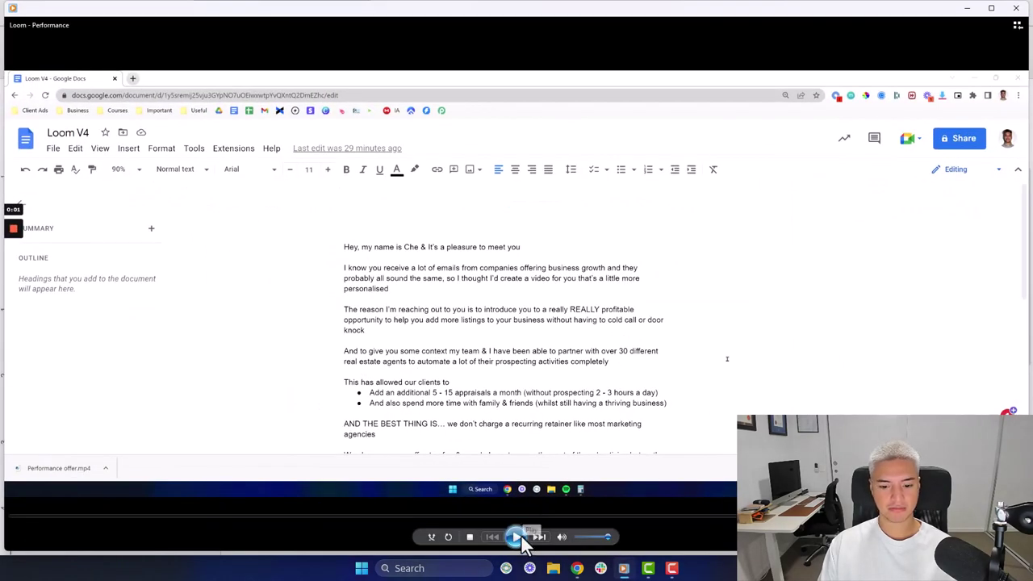
click(520, 534)
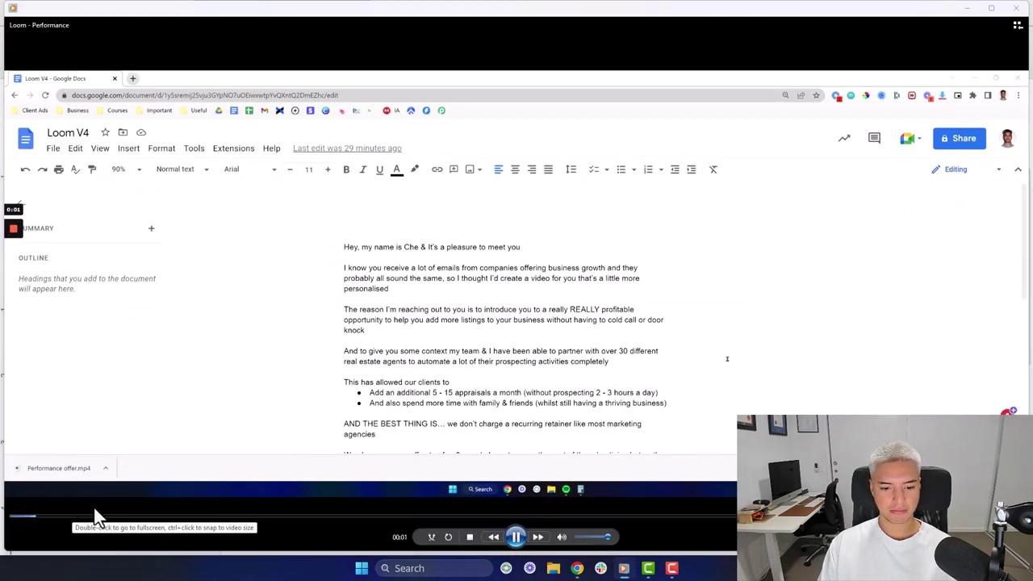
click(351, 504)
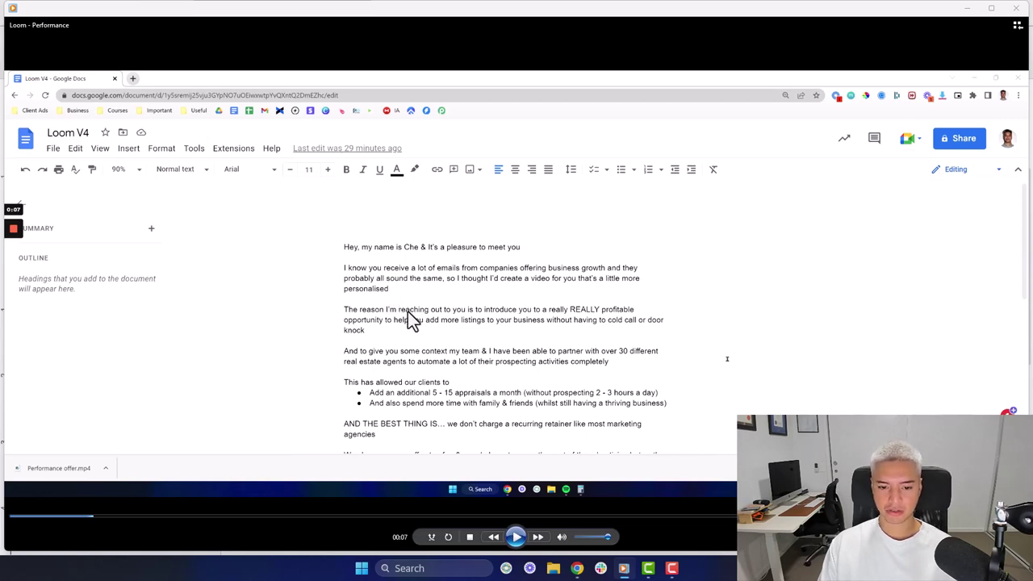
click(965, 10)
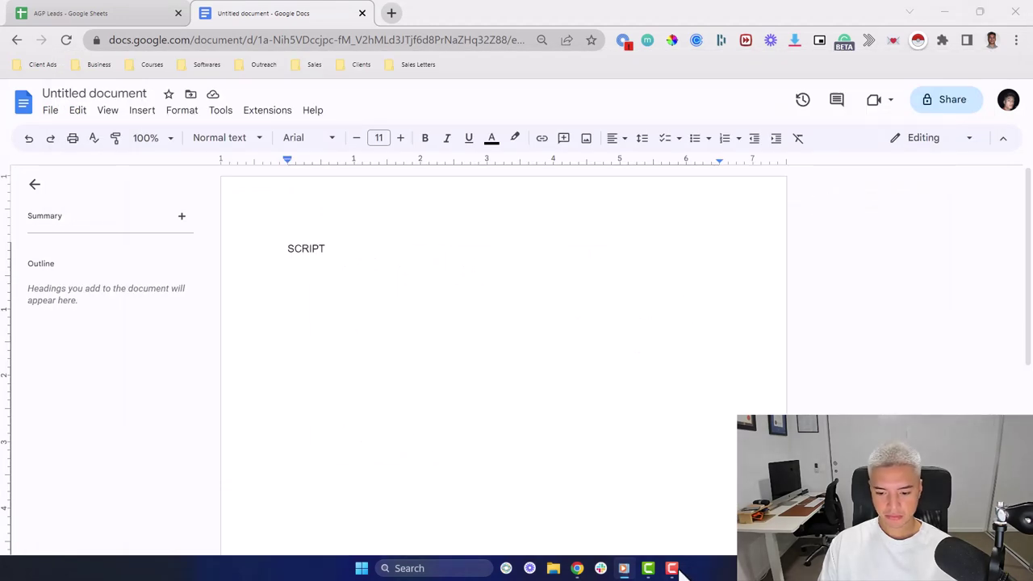
Open silvestresmarketing.com from cell G2 of the AGP Leads sheet and bring up Loom over it
click(116, 12)
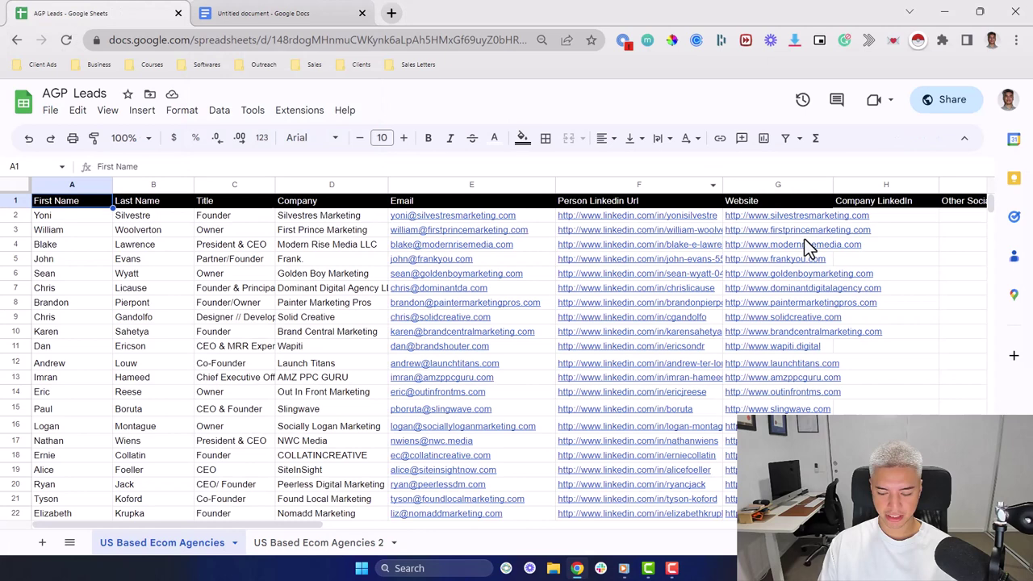
click(793, 217)
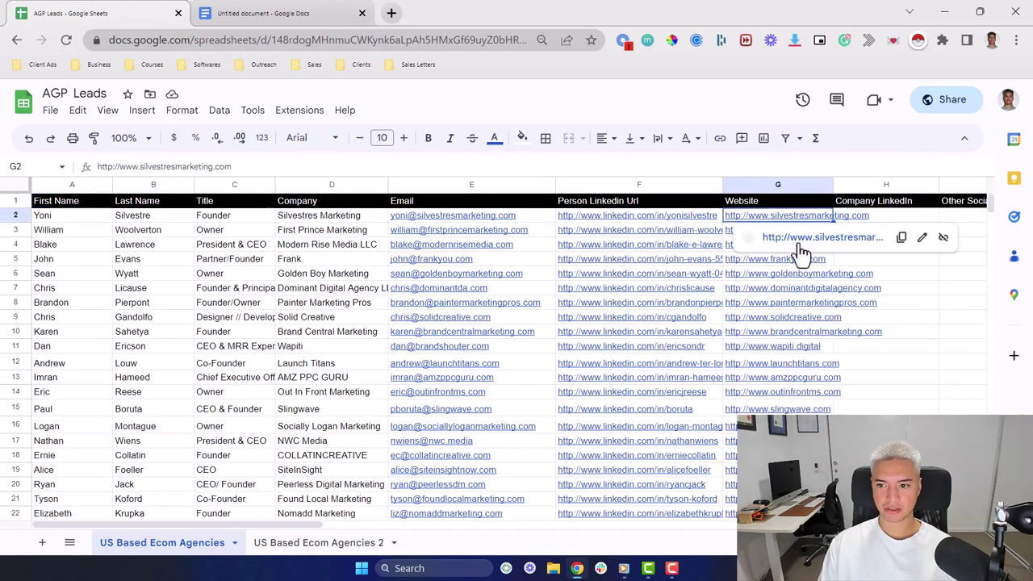
click(795, 242)
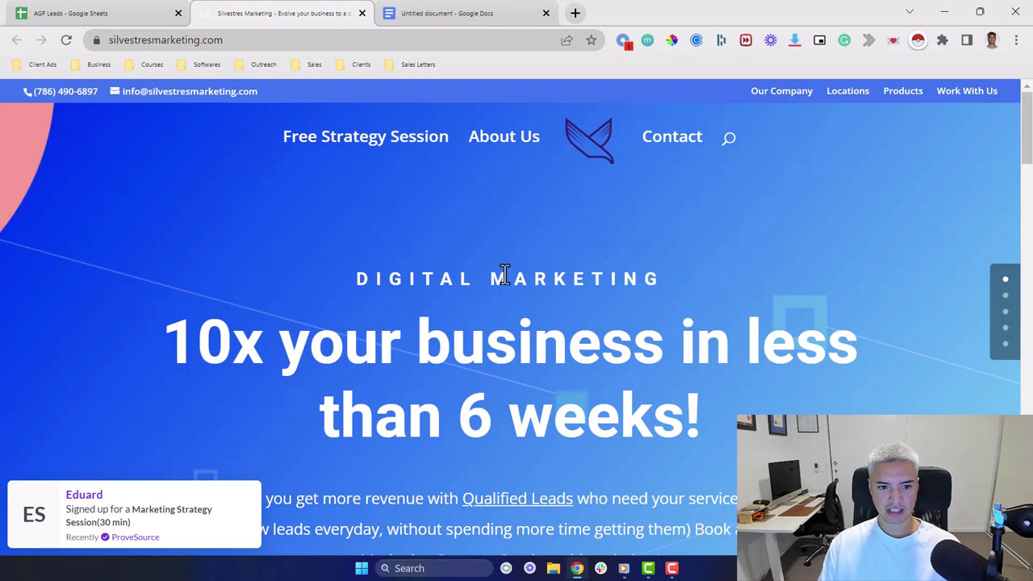
scroll(369, 320, down, 1)
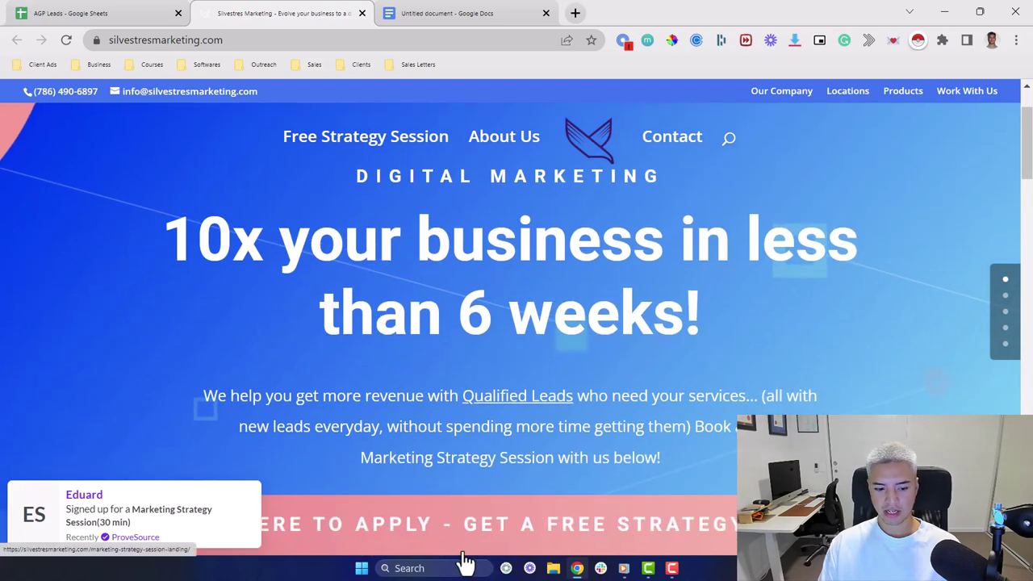
scroll(484, 337, up, 1)
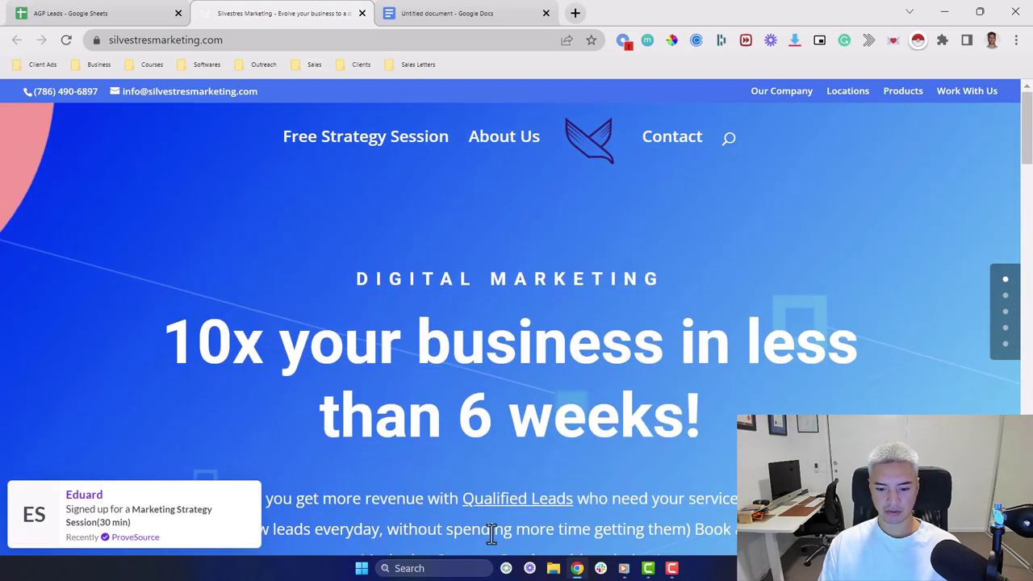
click(530, 568)
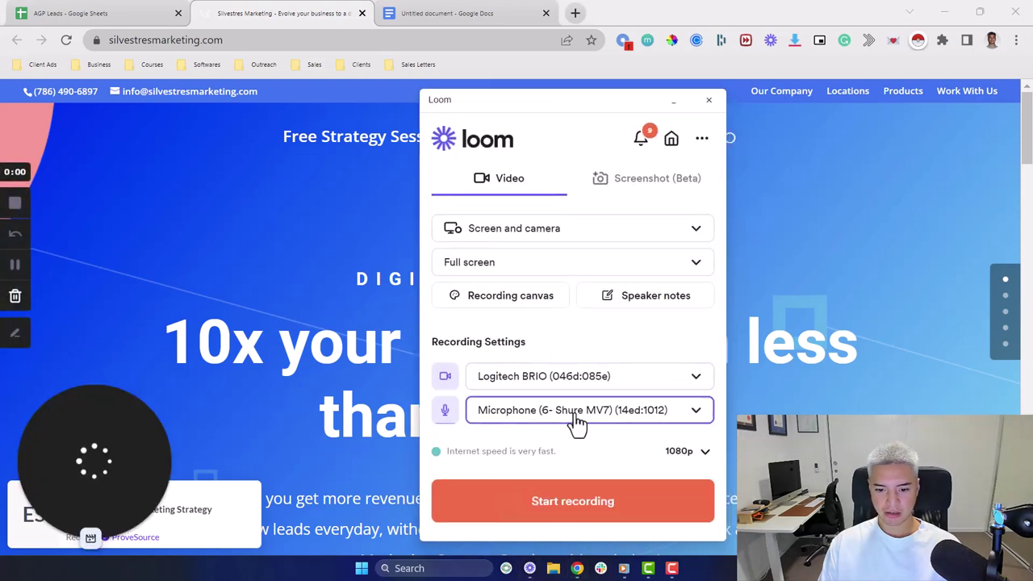
Set Loom's microphone to None and bring up the recorder's preferences
click(573, 411)
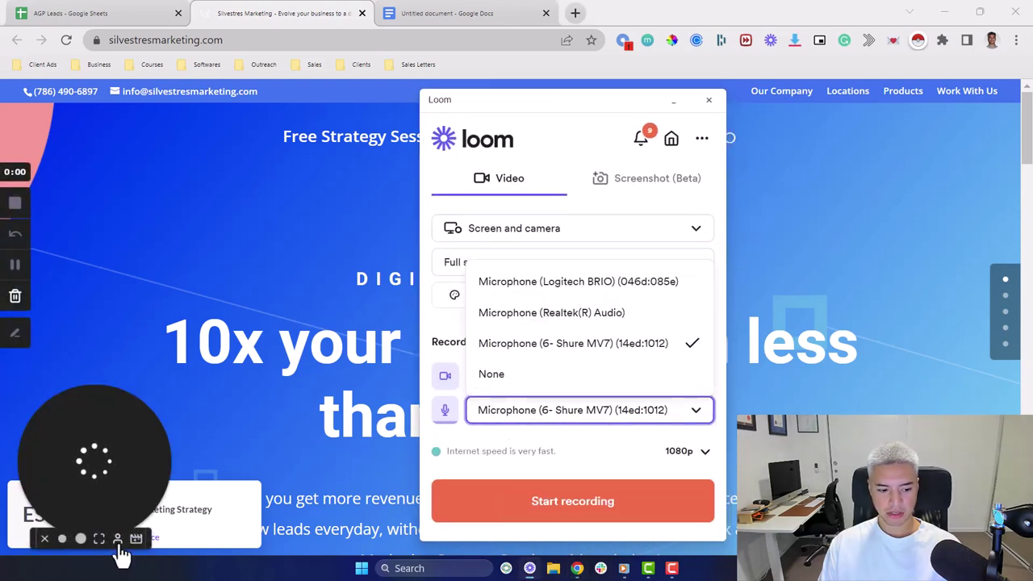
click(66, 495)
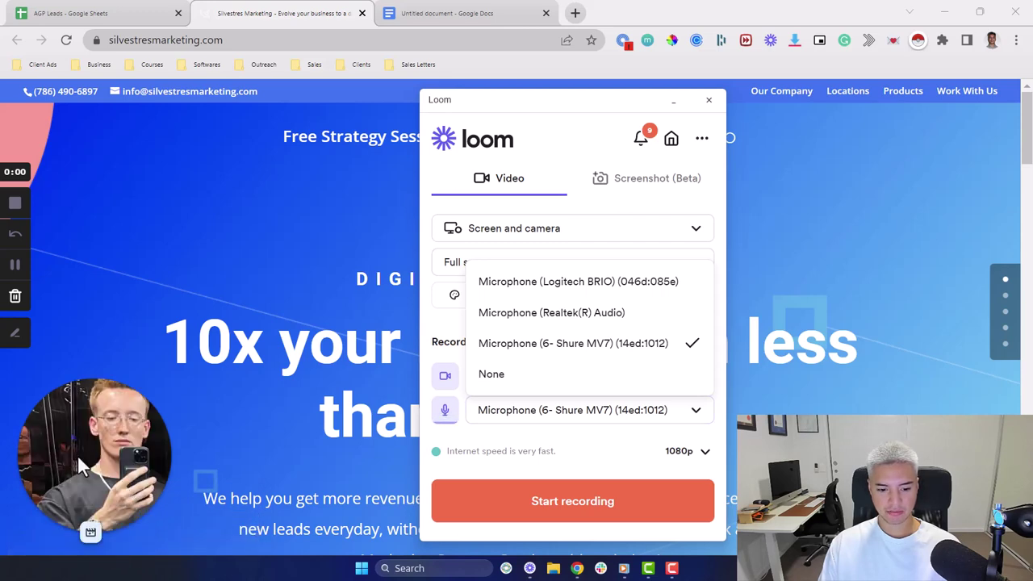
click(589, 388)
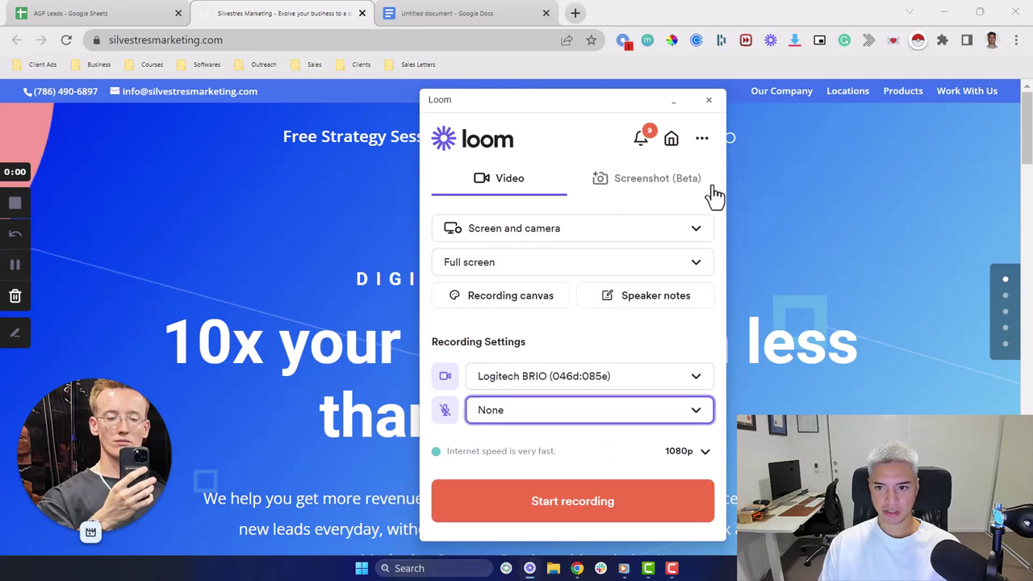
click(702, 139)
Switch on Loom's Recording countdown in Preferences > Settings and close Preferences
click(646, 176)
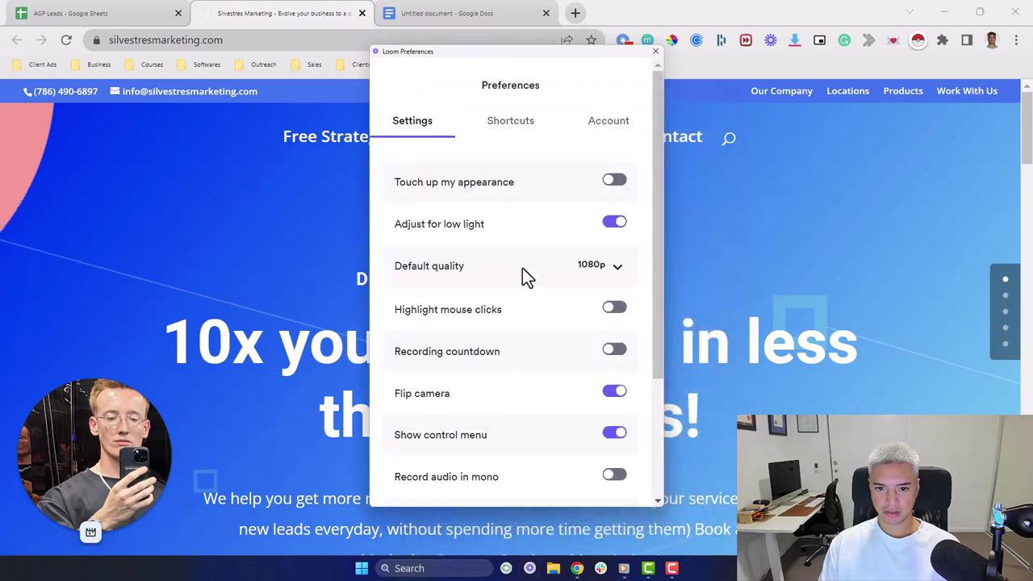
scroll(466, 335, down, 2)
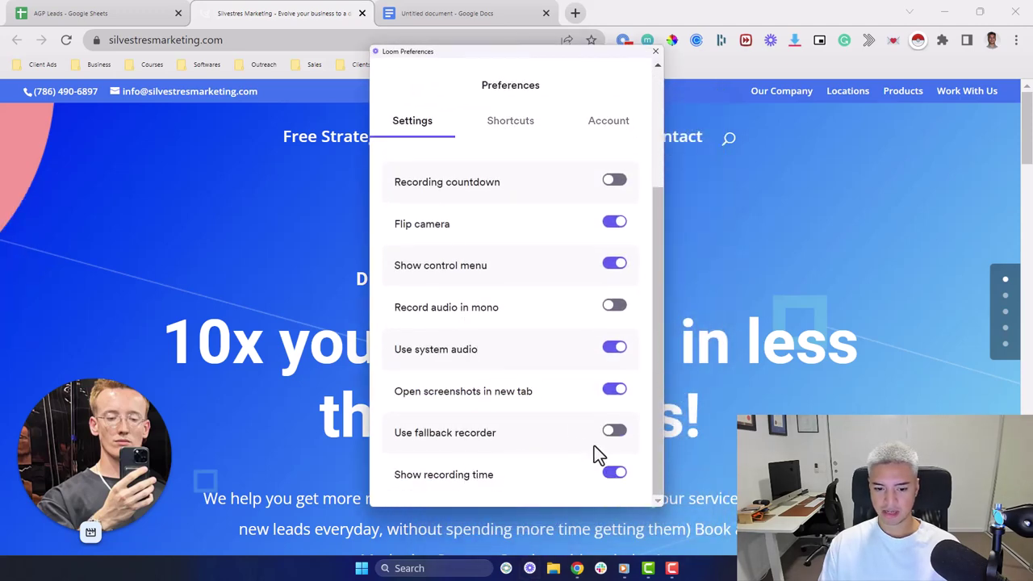
scroll(597, 455, up, 1)
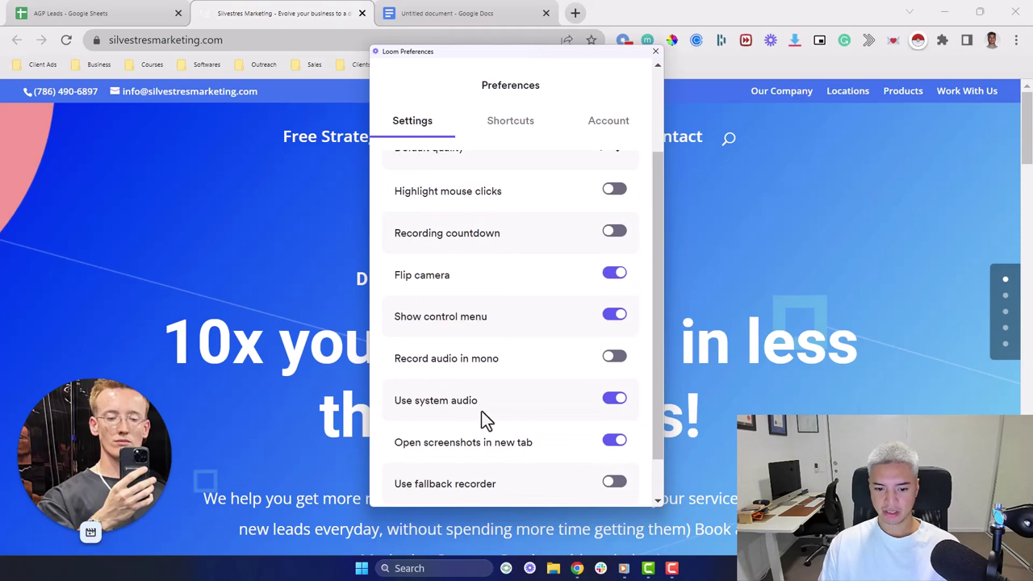
scroll(498, 387, up, 1)
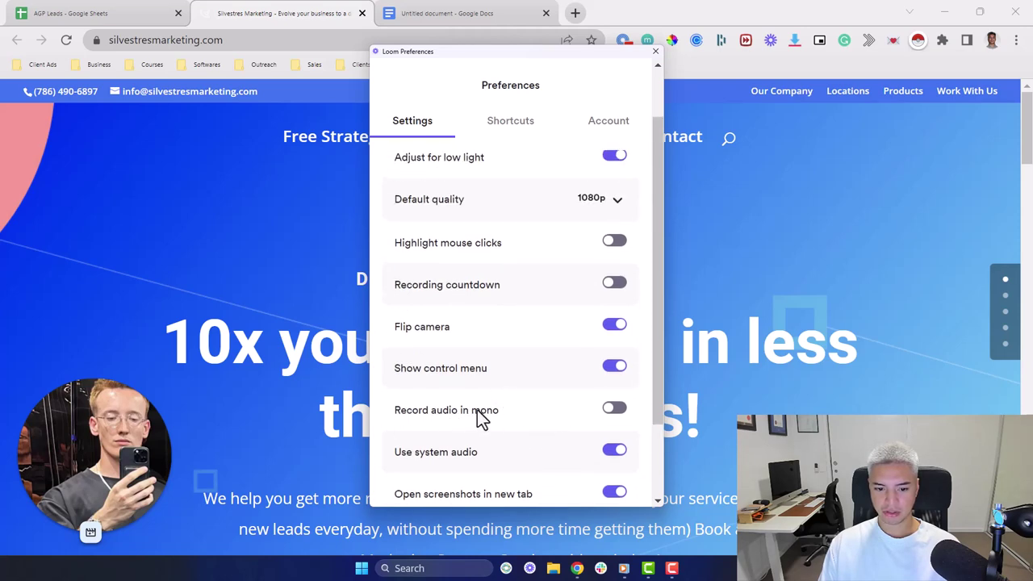
scroll(472, 388, up, 1)
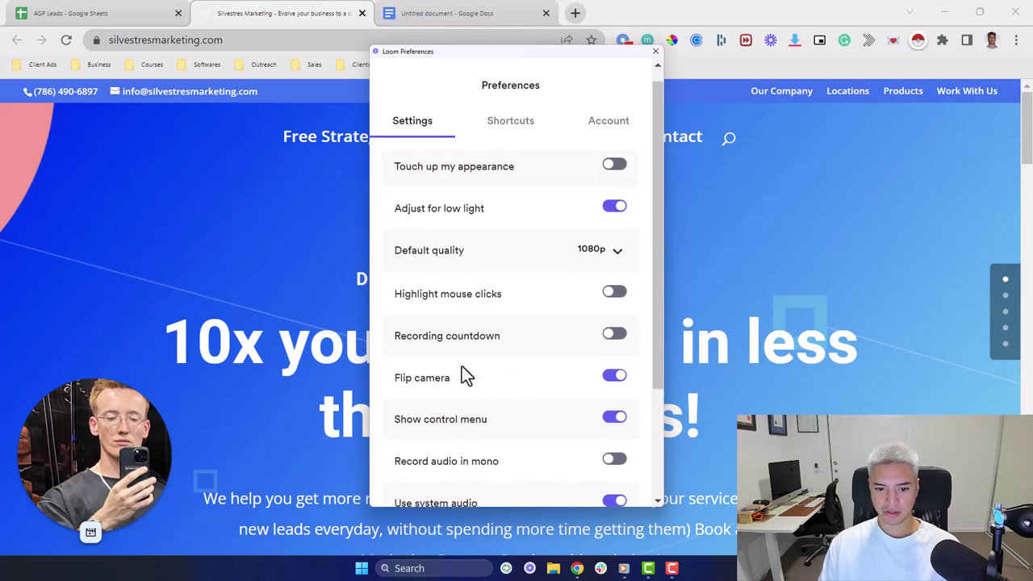
click(615, 344)
scroll(557, 352, up, 1)
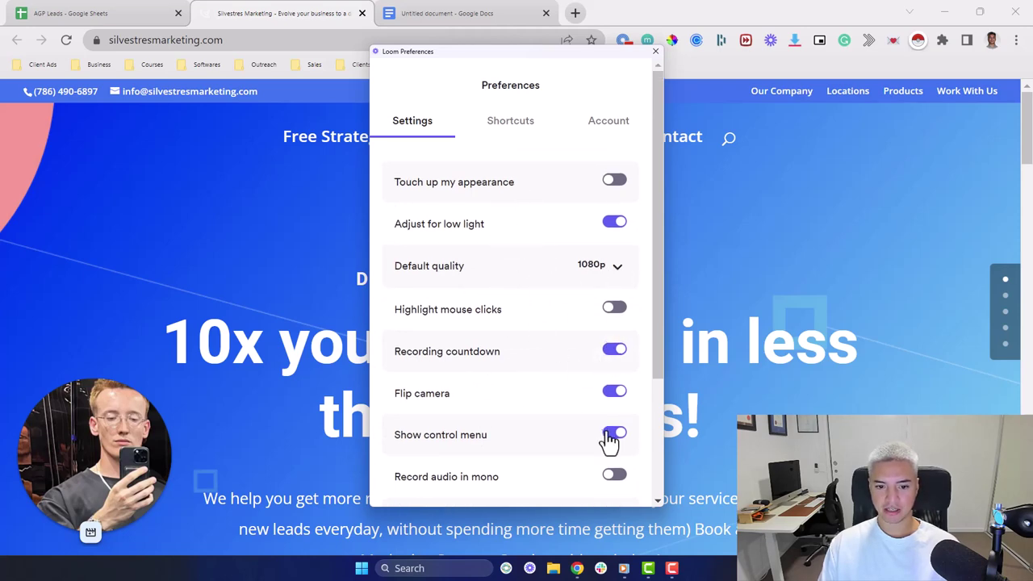
scroll(598, 388, down, 3)
scroll(595, 346, up, 3)
click(655, 52)
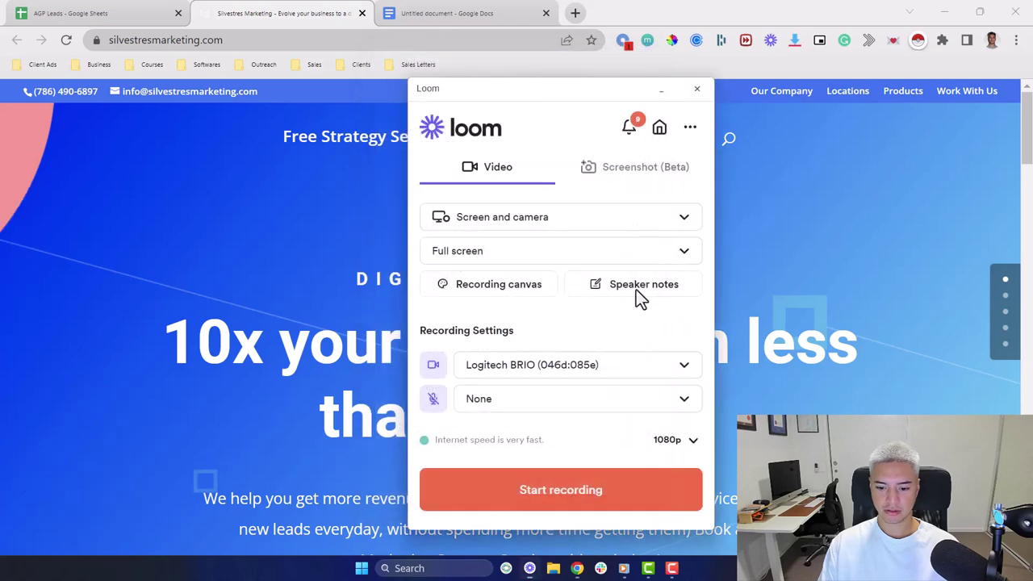
Start a Loom recording and play the master script audio from the beginning in Windows Media Player, then minimize it
click(589, 494)
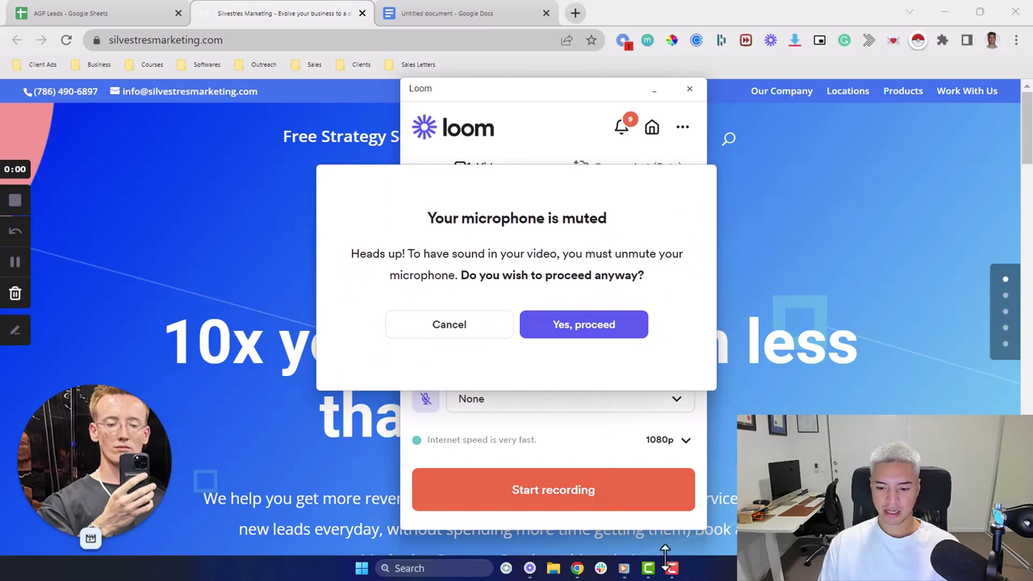
click(623, 569)
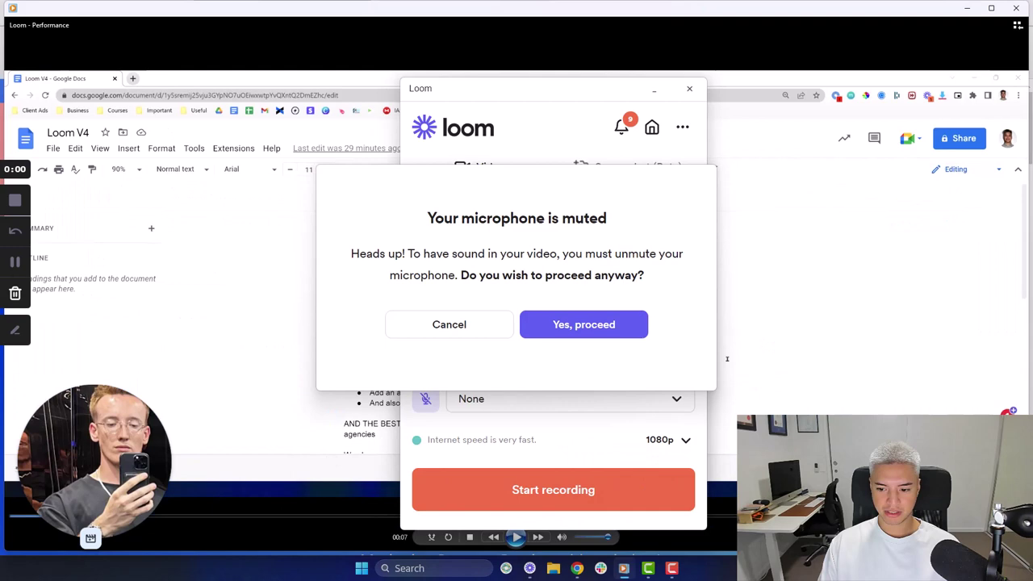
click(515, 542)
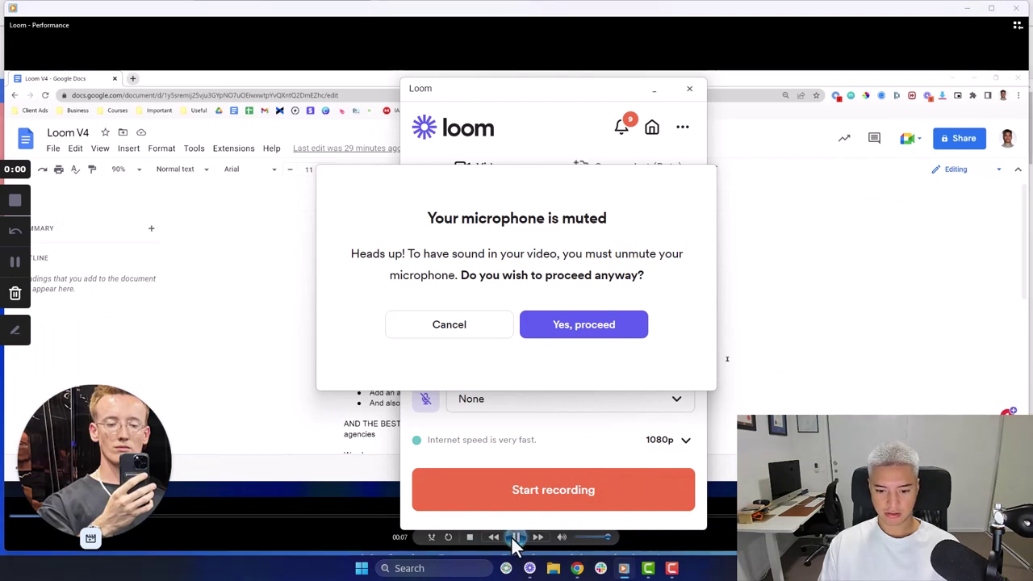
click(13, 525)
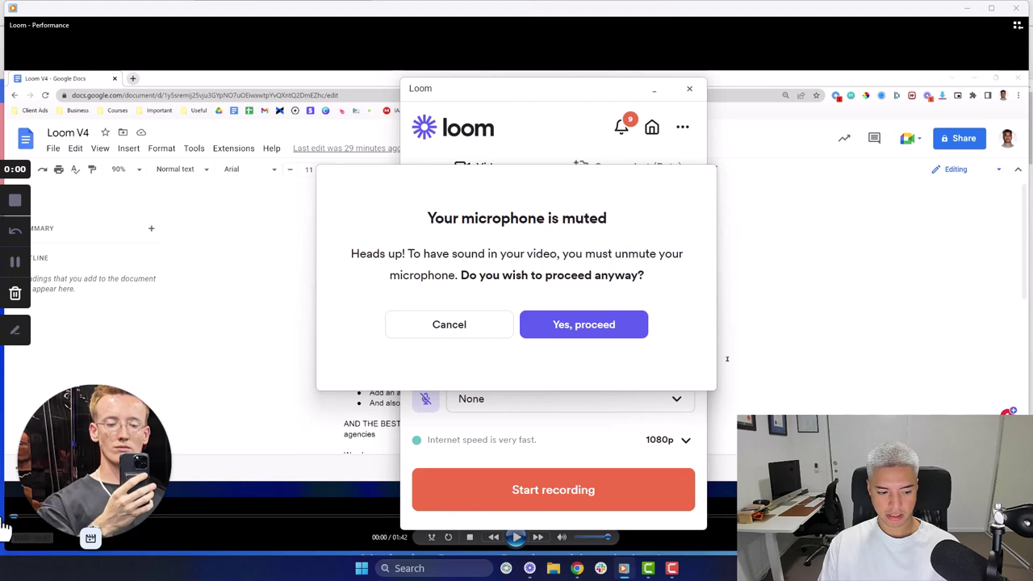
click(966, 10)
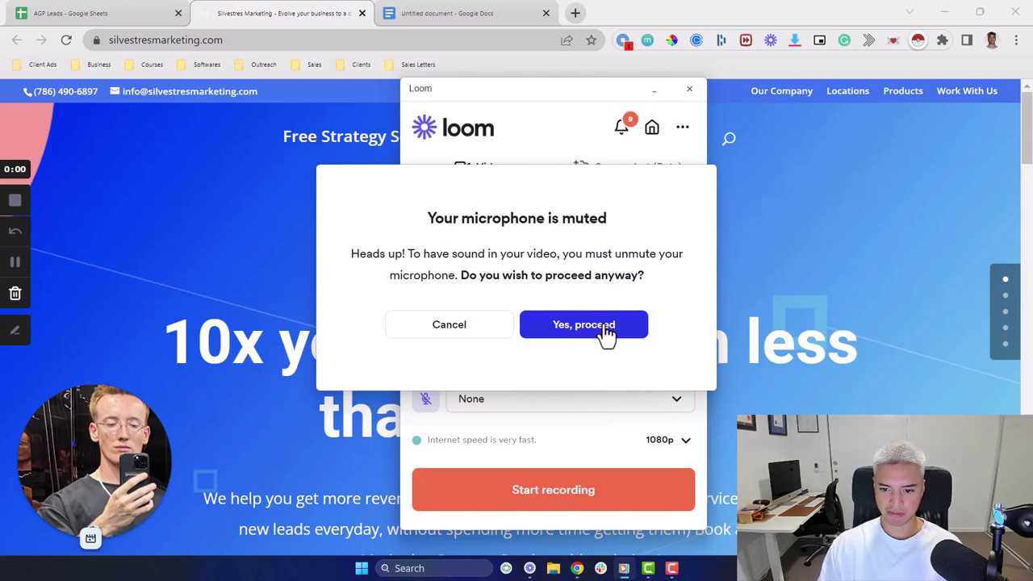
Proceed past the muted-microphone warning, zoom the site to 90%, scroll through it, and stop recording
click(606, 331)
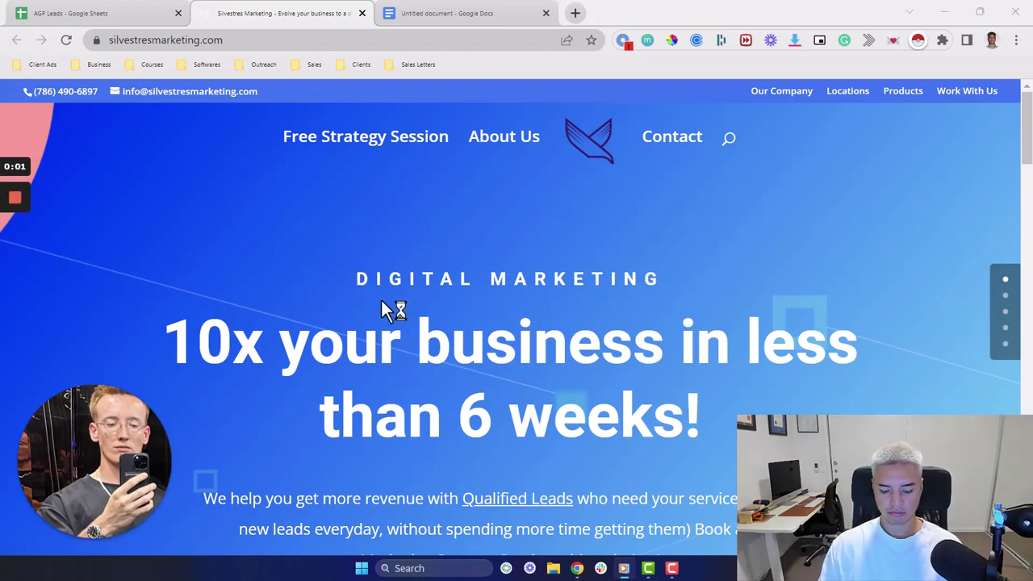
key(ctrl+minus)
scroll(393, 315, down, 10)
scroll(392, 316, down, 3)
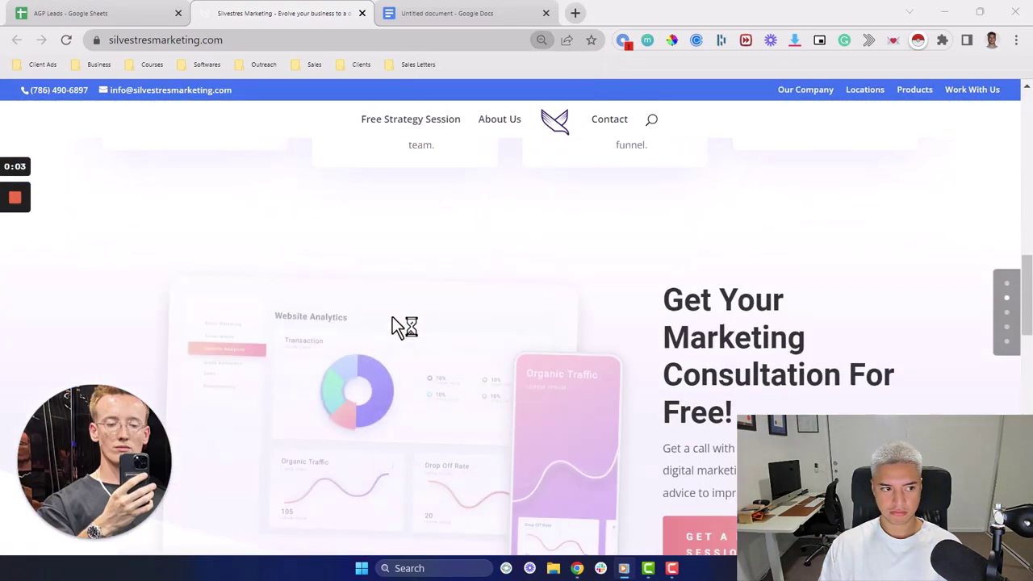
scroll(391, 319, down, 3)
scroll(391, 319, down, 2)
scroll(391, 319, up, 6)
scroll(392, 319, up, 3)
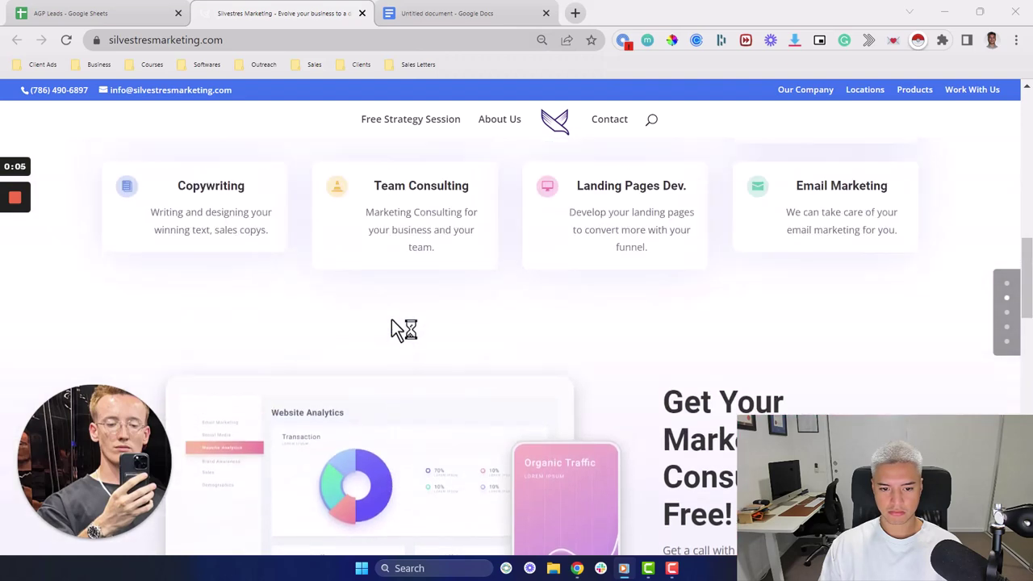
scroll(391, 319, up, 3)
scroll(391, 319, up, 4)
scroll(391, 318, up, 3)
scroll(391, 319, up, 2)
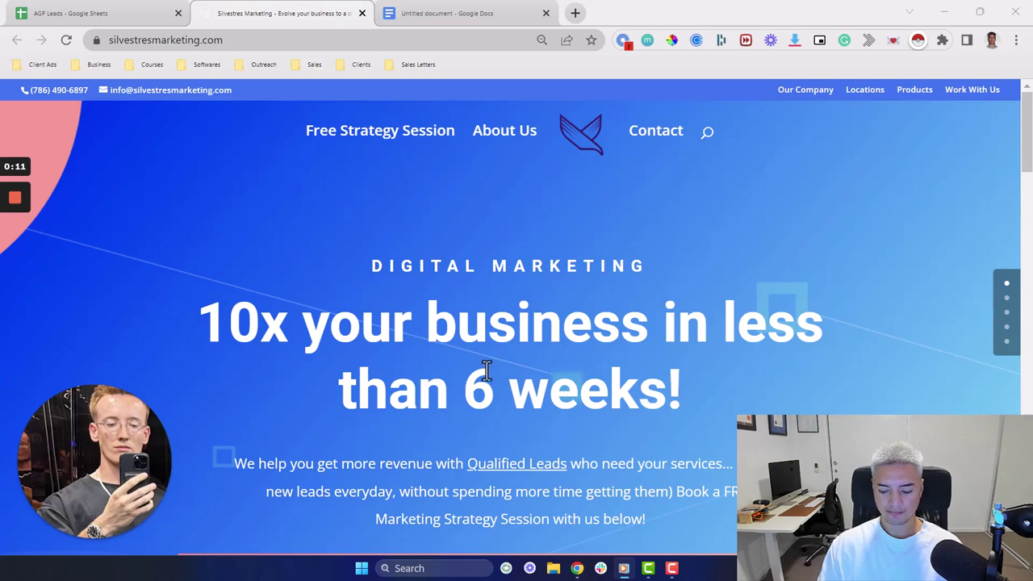
click(14, 206)
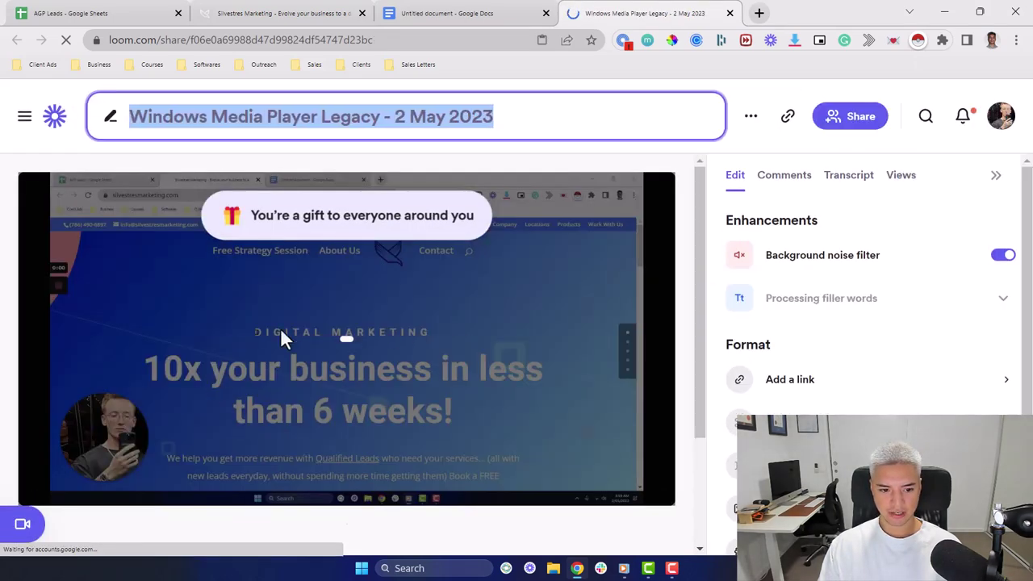
scroll(280, 339, down, 1)
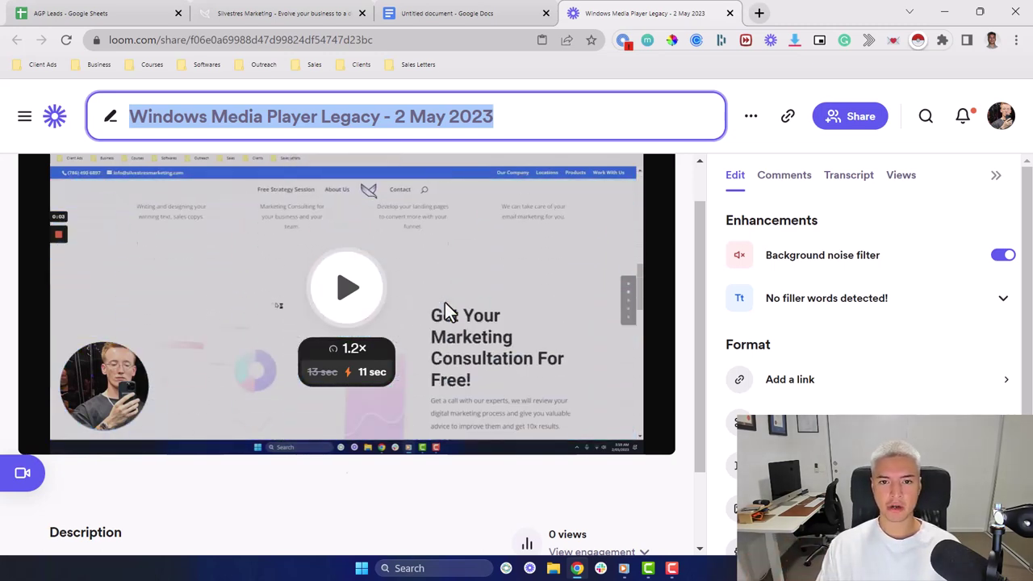
click(466, 13)
click(291, 14)
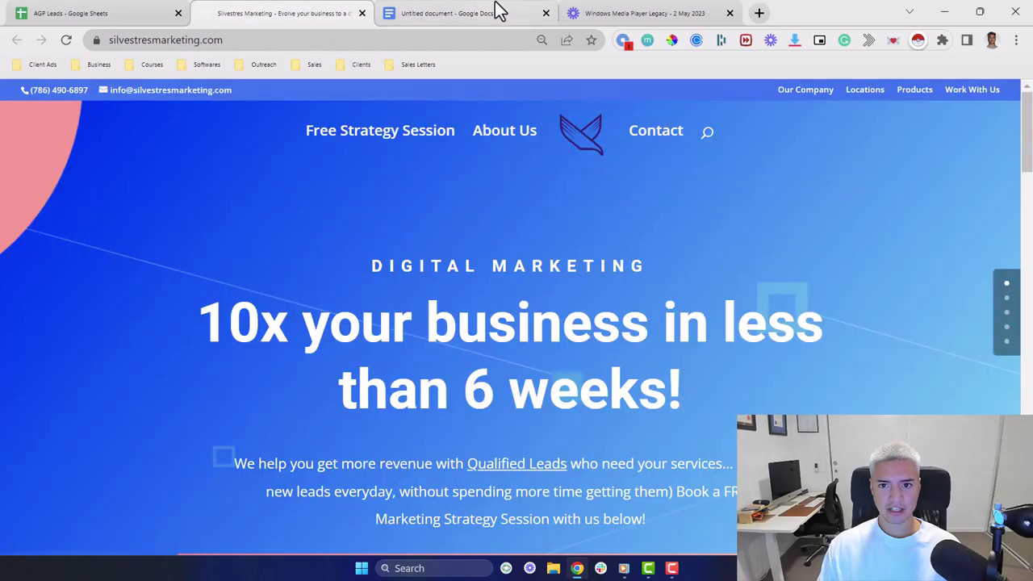
click(634, 11)
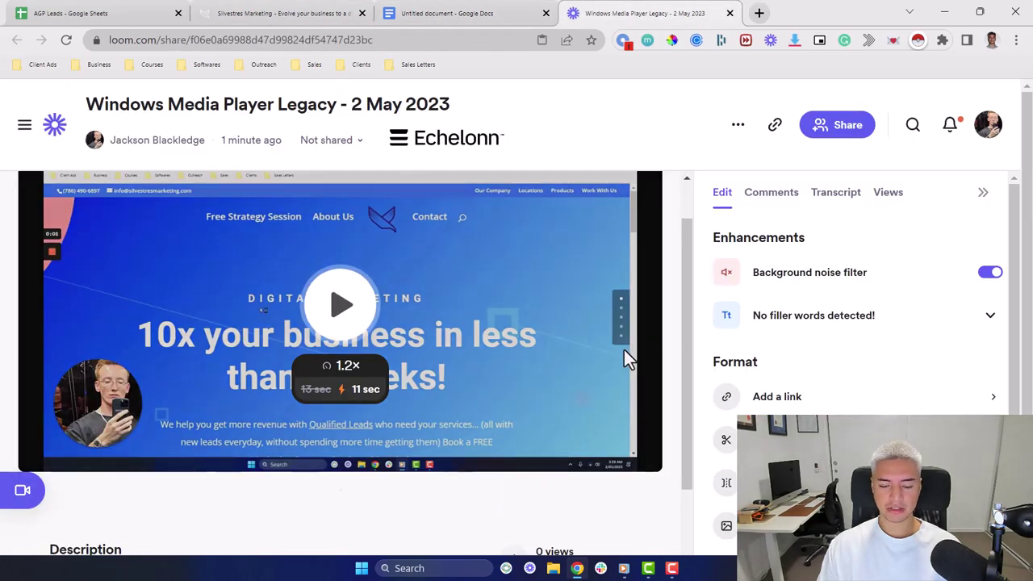